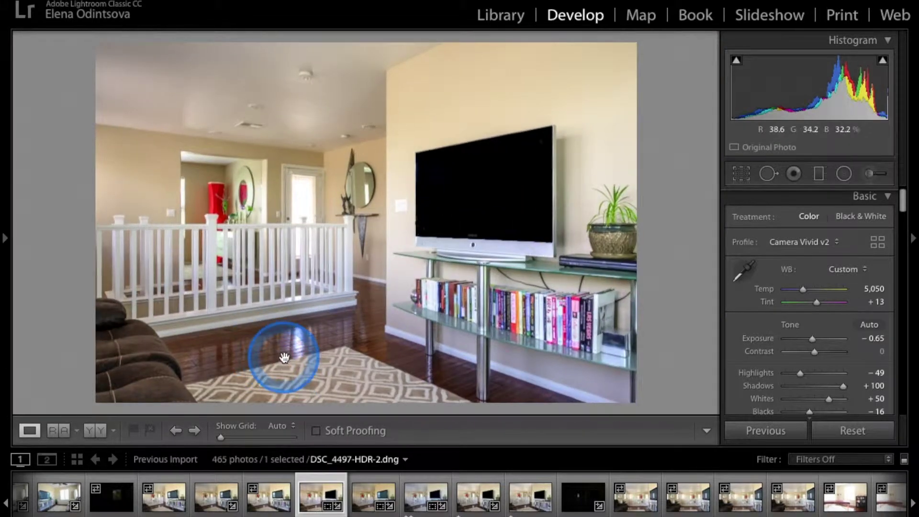
- Examine the brushed black TV screen and its edges up close
key("z")
scroll(286, 359, "down", 10)
left_click_drag(286, 358, 334, 212)
scroll(334, 212, "up", 3)
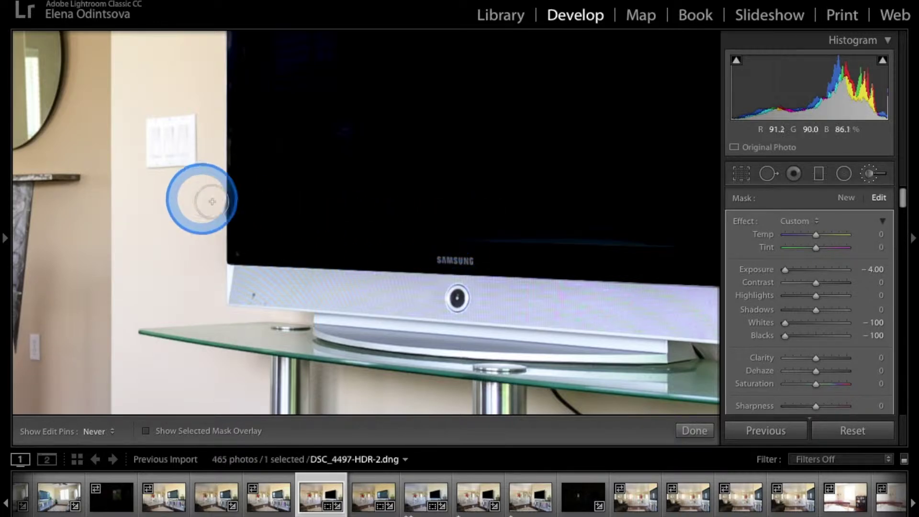
key("ctrl+=")
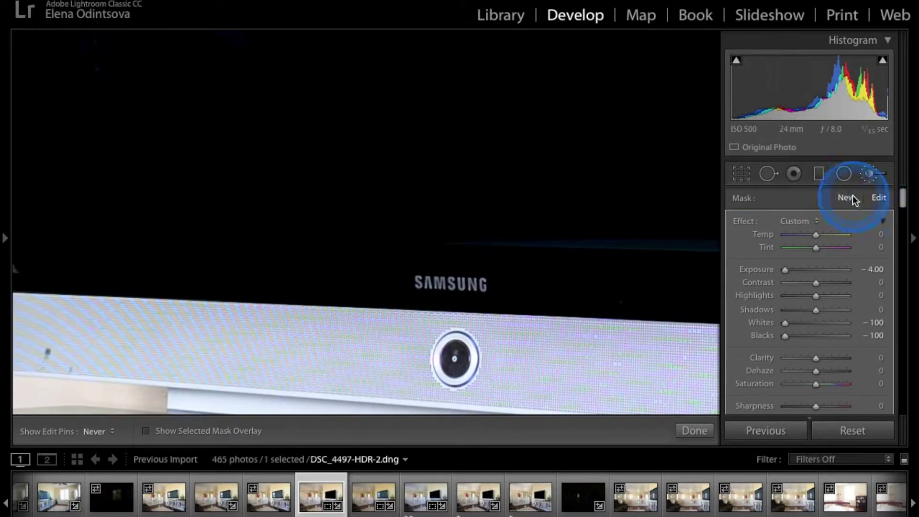
left_click(871, 175)
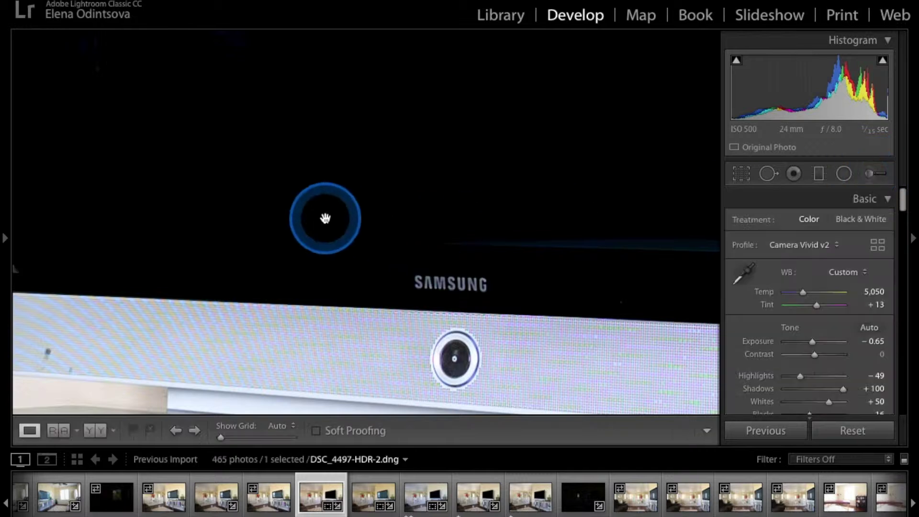
scroll(325, 219, "left", 5)
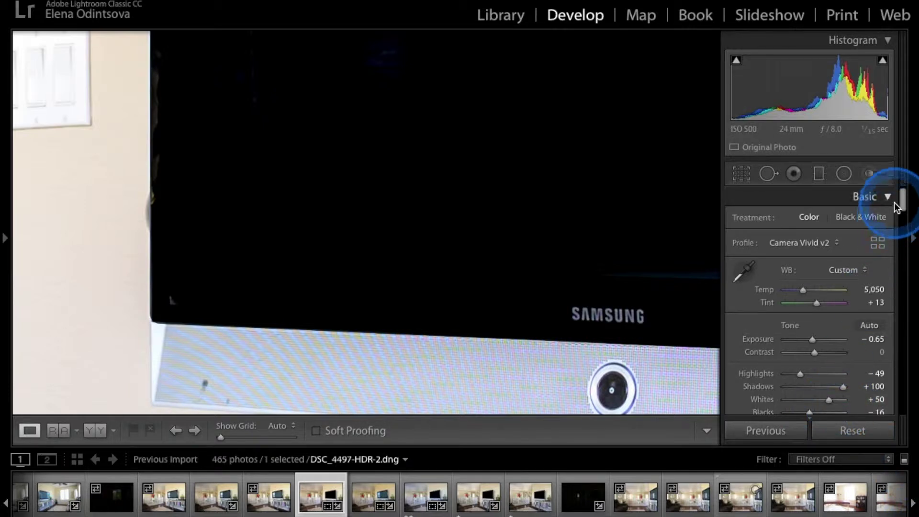
- Reset all edits on the photo and activate the Adjustment Brush around the TV
left_click(870, 174)
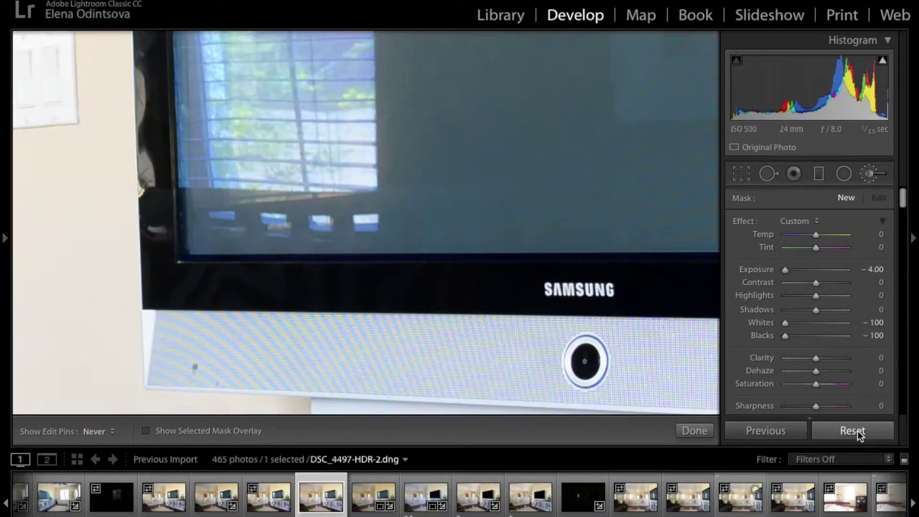
left_click(854, 431)
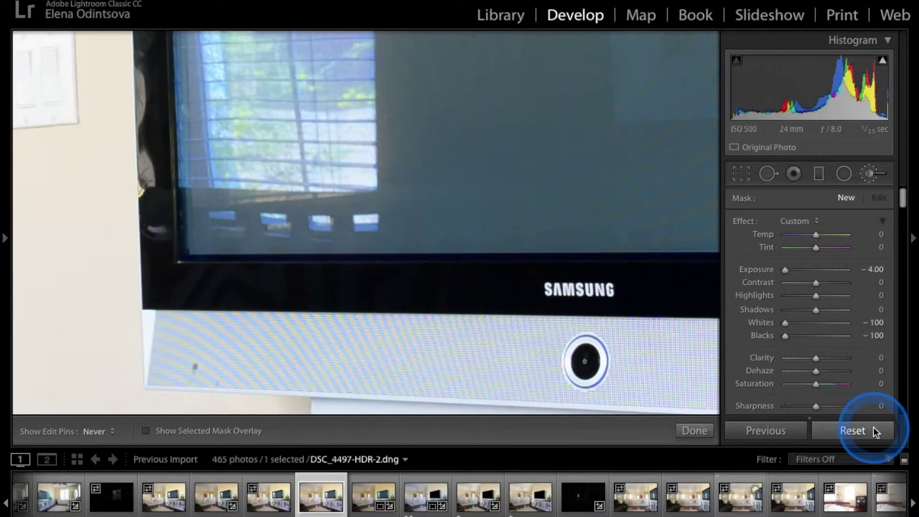
key("super+minus")
key("super+minus")
key("super+minus")
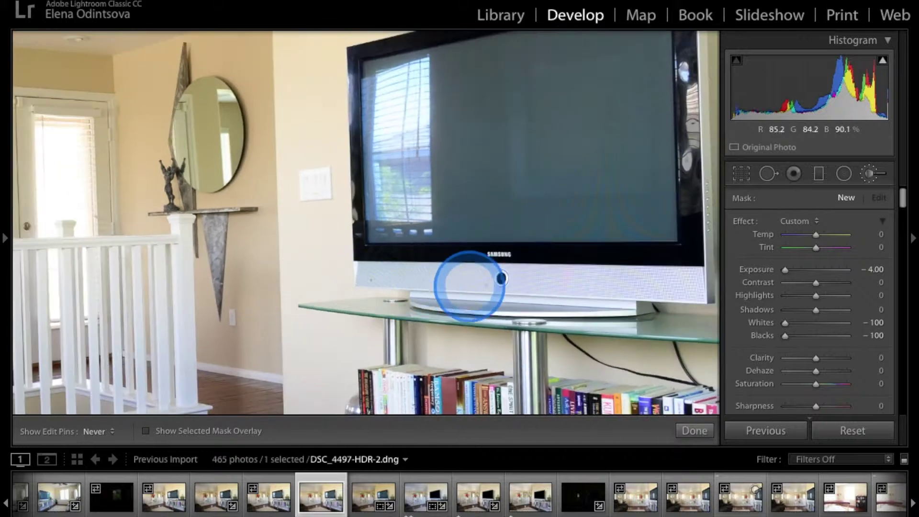
key("super+equal")
key("super+equal")
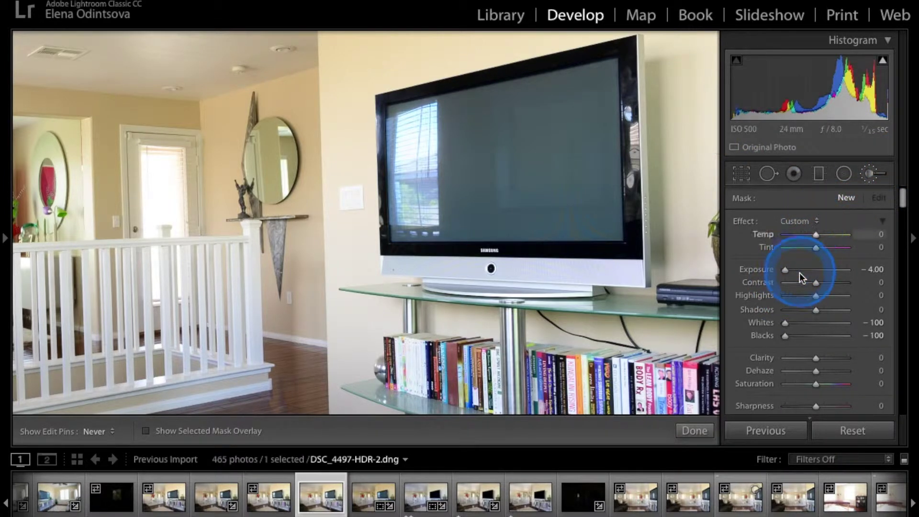
- Paint over the middle and right of the TV screen with the Adjustment Brush at Exposure −4.00, Whites −100 and Blacks −100
left_click(817, 222)
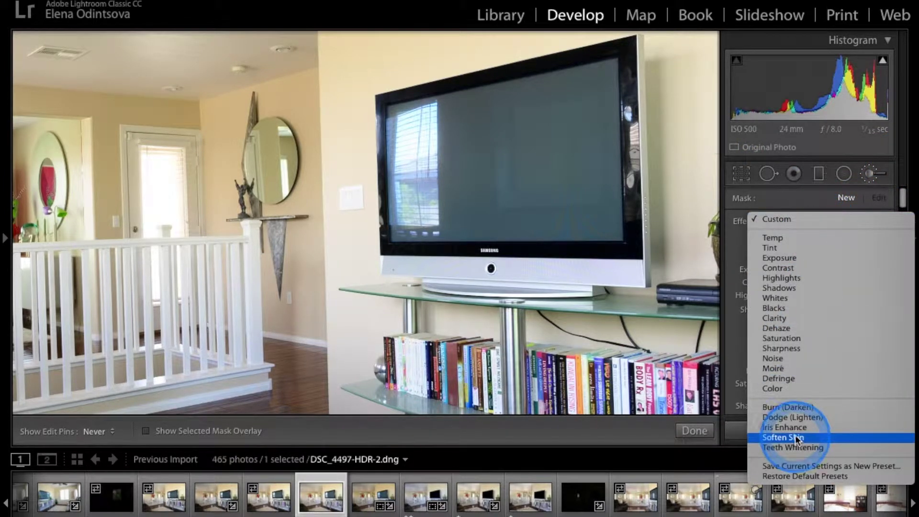
left_click(776, 205)
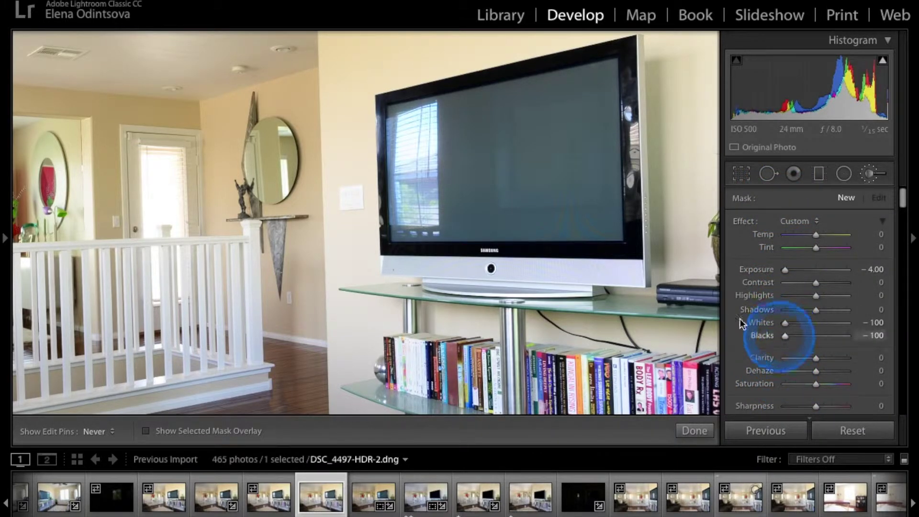
left_click(493, 152)
mouse_move(493, 152)
left_mouse_down()
mouse_move(472, 153)
mouse_move(427, 142)
mouse_move(439, 180)
mouse_move(485, 183)
mouse_move(534, 158)
mouse_move(550, 135)
mouse_move(484, 119)
mouse_move(458, 129)
mouse_move(502, 125)
mouse_move(574, 98)
mouse_move(585, 198)
mouse_move(593, 105)
mouse_move(616, 209)
mouse_move(616, 149)
mouse_move(548, 144)
left_mouse_up()
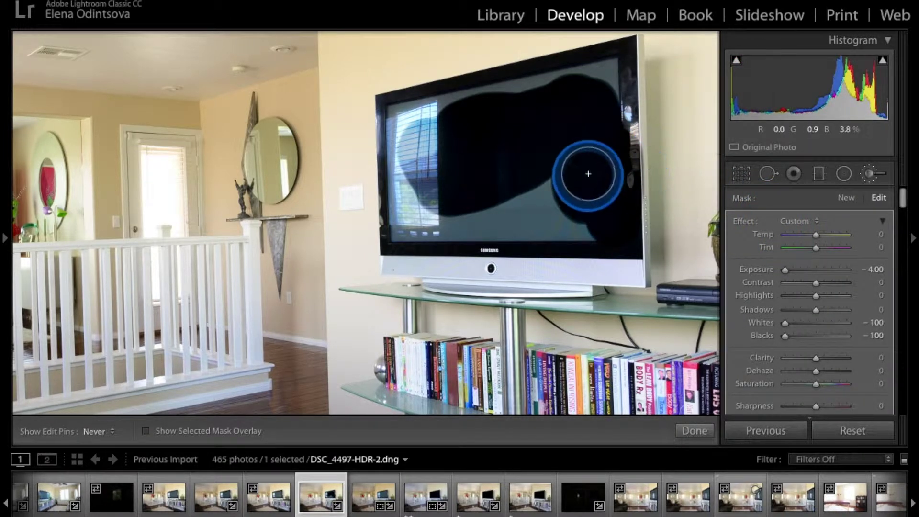
scroll(618, 147, "up", 5)
mouse_move(618, 147)
left_mouse_down()
mouse_move(628, 191)
mouse_move(597, 217)
mouse_move(490, 198)
mouse_move(568, 183)
mouse_move(547, 182)
mouse_move(555, 201)
mouse_move(621, 186)
mouse_move(534, 211)
mouse_move(607, 178)
mouse_move(534, 166)
mouse_move(557, 138)
left_mouse_up()
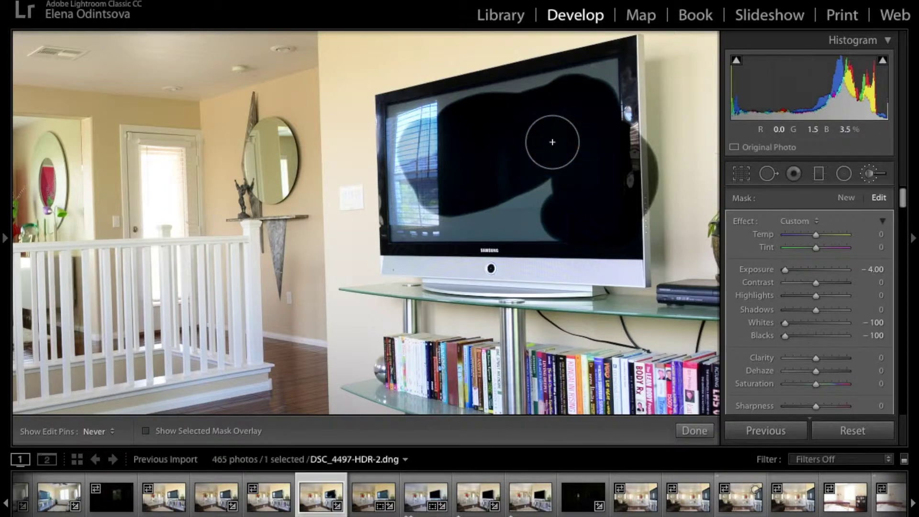
- Erase the dark brush spill from the wall and frame along the TV's right edge
left_click(553, 142, "alt")
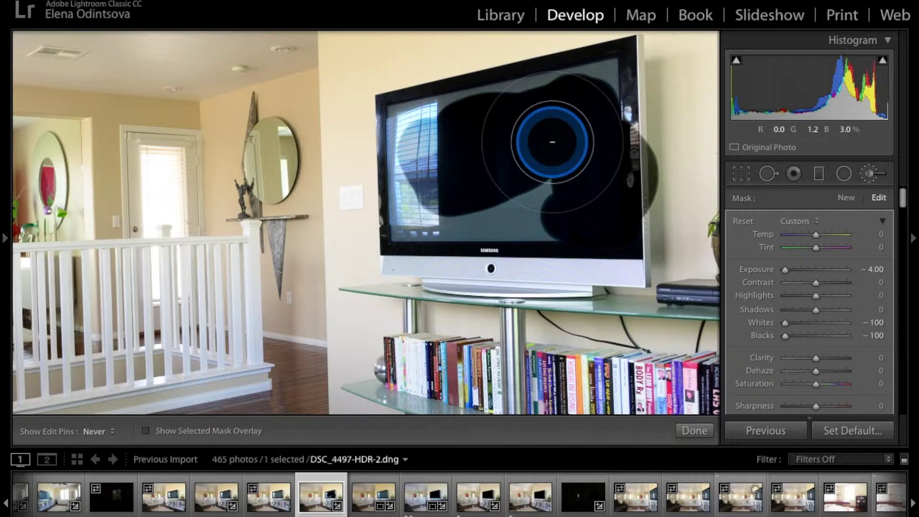
scroll(553, 142, "down", 1)
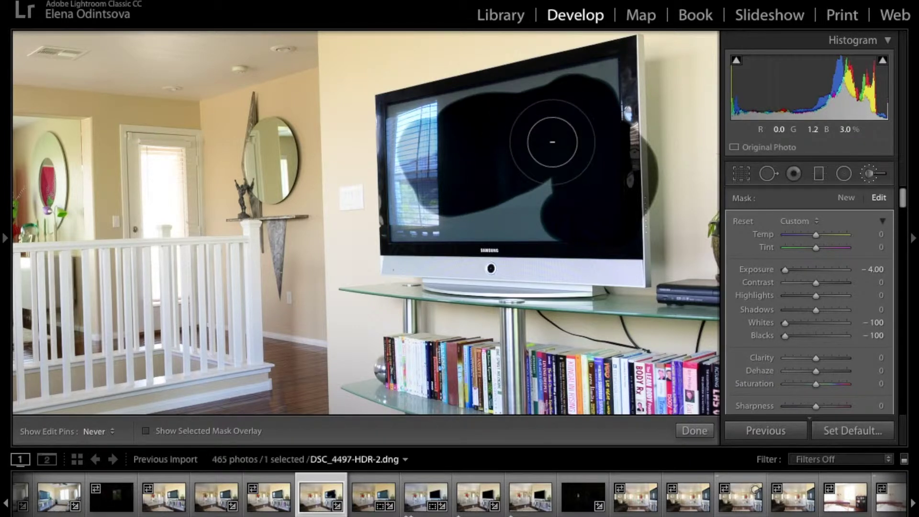
mouse_move(552, 143)
left_mouse_down()
mouse_move(678, 141)
mouse_move(663, 153)
mouse_move(672, 217)
mouse_move(657, 130)
mouse_move(661, 203)
mouse_move(663, 108)
left_mouse_up()
scroll(662, 154, "up", 2)
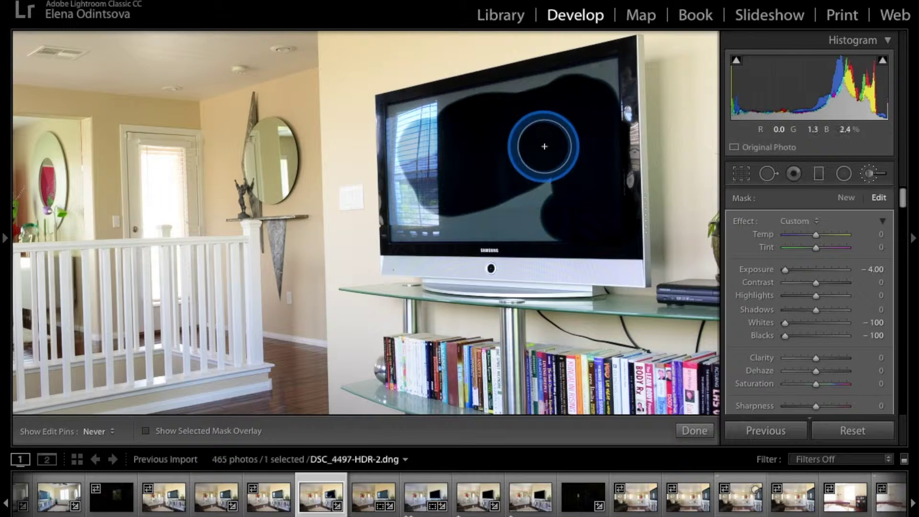
- Brush the same darkening over the rest of the TV screen, including the window reflection, and close the Adjustment Brush
mouse_move(545, 146)
left_mouse_down()
mouse_move(545, 209)
mouse_move(423, 214)
left_mouse_up()
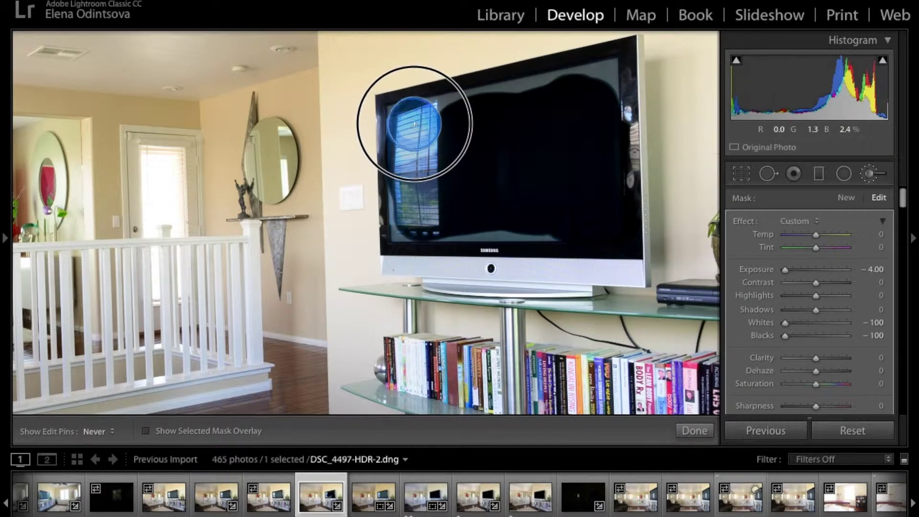
mouse_move(444, 114)
left_mouse_down()
mouse_move(610, 83)
mouse_move(609, 171)
mouse_move(610, 119)
mouse_move(606, 179)
mouse_move(546, 210)
mouse_move(563, 220)
mouse_move(415, 219)
mouse_move(419, 136)
mouse_move(410, 121)
mouse_move(462, 154)
mouse_move(487, 157)
mouse_move(464, 180)
left_mouse_up()
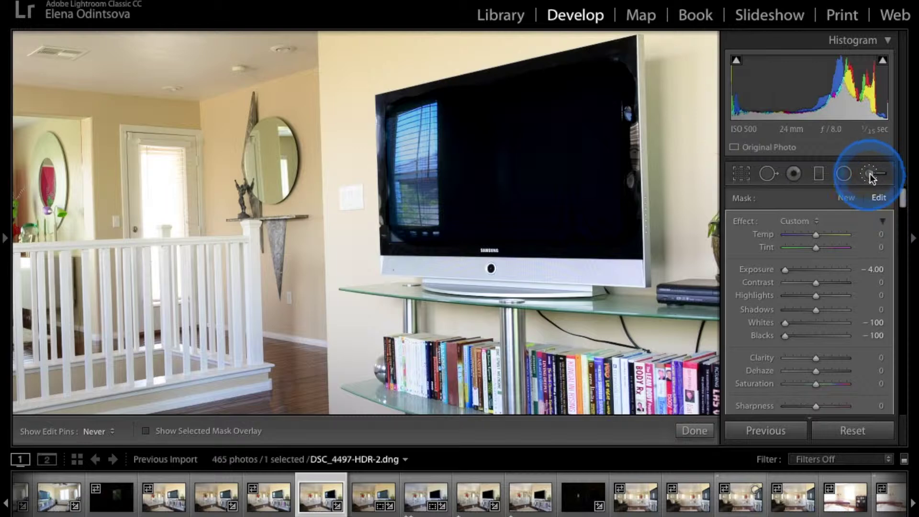
left_click(871, 175)
- Add a second darkening brush mask over the reflections on the TV's right bezel and erase its spill from the silver frame
left_click(496, 159)
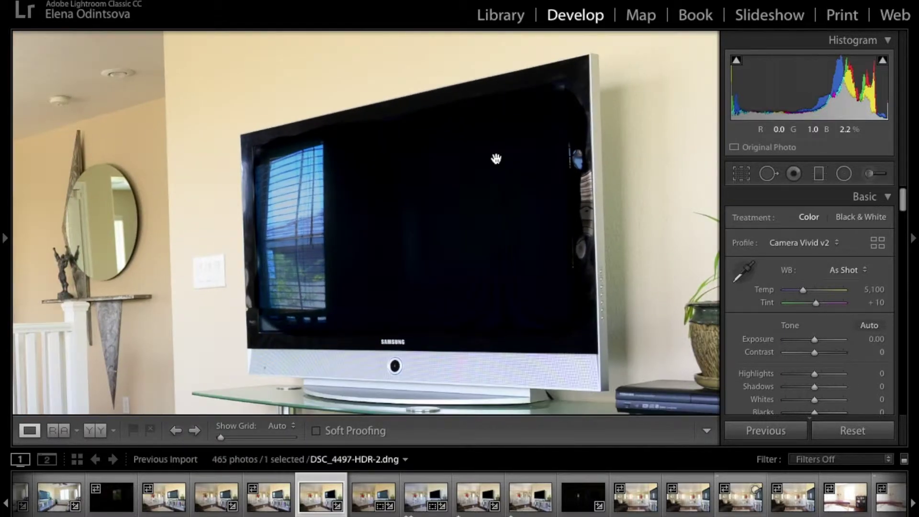
left_click(872, 174)
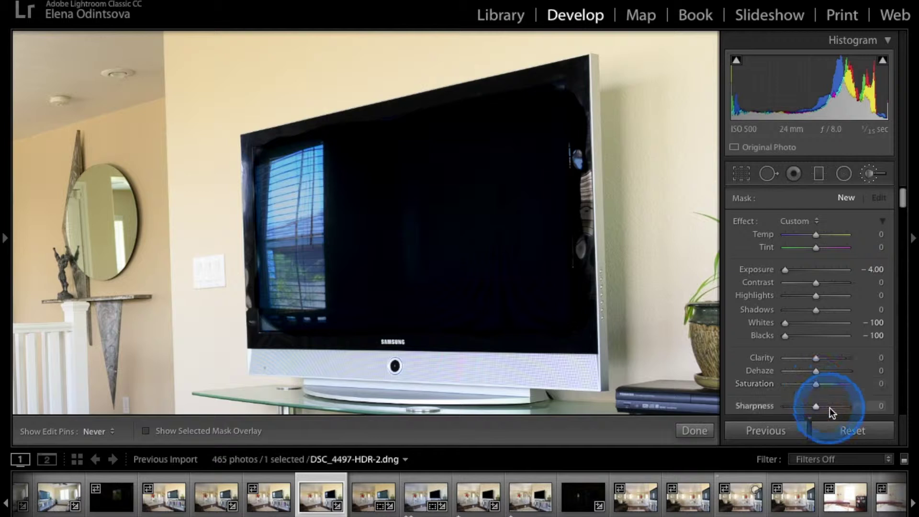
mouse_move(556, 163)
left_mouse_down()
mouse_move(556, 149)
mouse_move(565, 242)
mouse_move(565, 207)
left_mouse_up()
left_click_drag(564, 149, 563, 148)
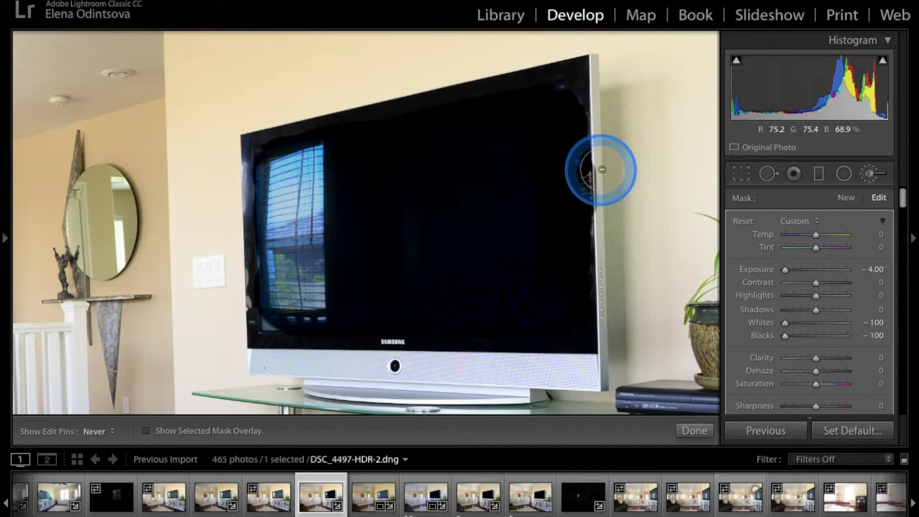
left_click_drag(602, 169, 603, 219)
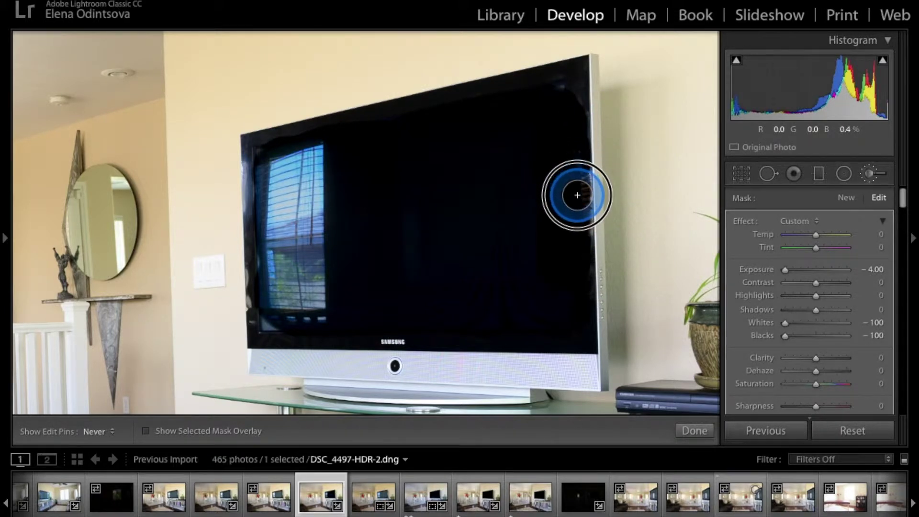
- Extend the darkening across the screen and along the TV's left and upper bezel edges, using a small brush for the edges
mouse_move(577, 170)
left_mouse_down()
mouse_move(576, 252)
mouse_move(560, 88)
mouse_move(494, 130)
mouse_move(446, 201)
mouse_move(509, 165)
mouse_move(543, 96)
mouse_move(564, 89)
mouse_move(568, 118)
mouse_move(263, 195)
mouse_move(252, 179)
mouse_move(259, 151)
mouse_move(275, 149)
mouse_move(263, 158)
mouse_move(261, 179)
mouse_move(258, 151)
mouse_move(269, 396)
mouse_move(269, 331)
mouse_move(261, 338)
mouse_move(281, 170)
mouse_move(274, 274)
mouse_move(286, 156)
mouse_move(318, 154)
mouse_move(302, 266)
mouse_move(318, 174)
mouse_move(327, 293)
mouse_move(279, 304)
mouse_move(320, 283)
mouse_move(287, 258)
mouse_move(248, 142)
left_mouse_up()
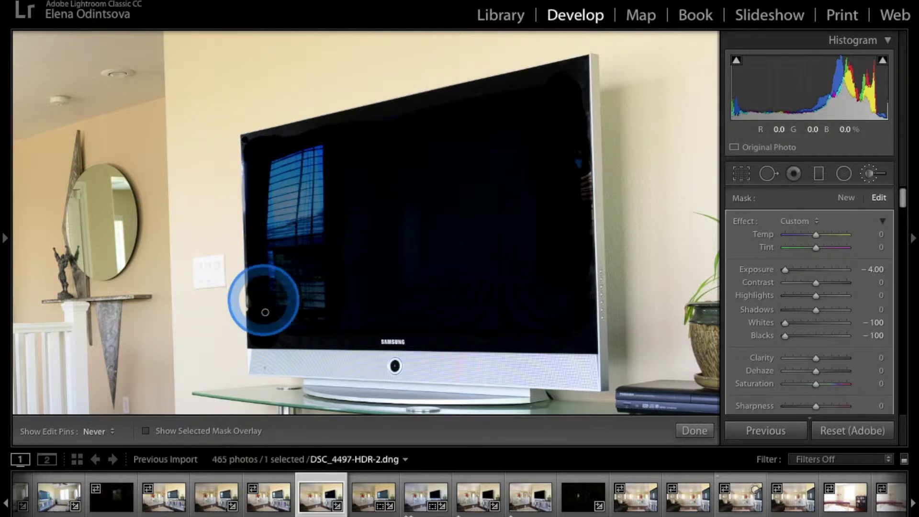
left_click(251, 344, "shift")
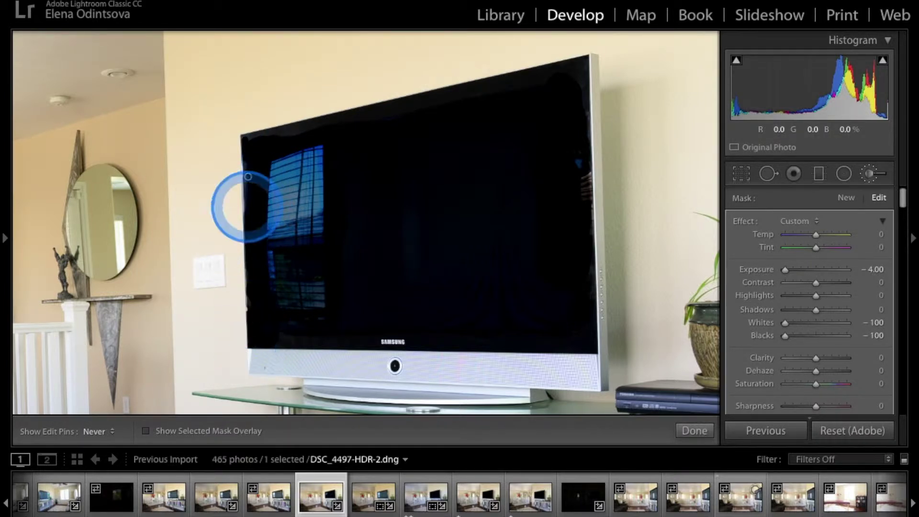
left_click(244, 139, "shift")
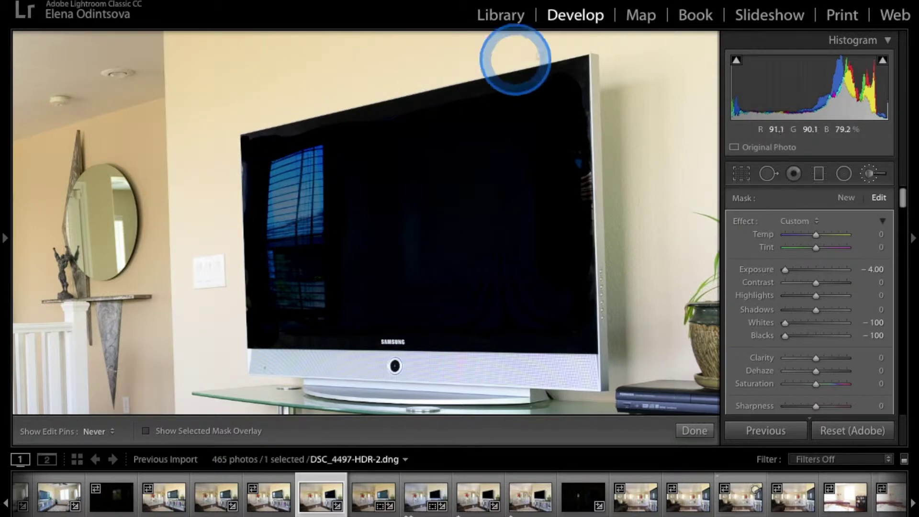
left_click(585, 60, "shift")
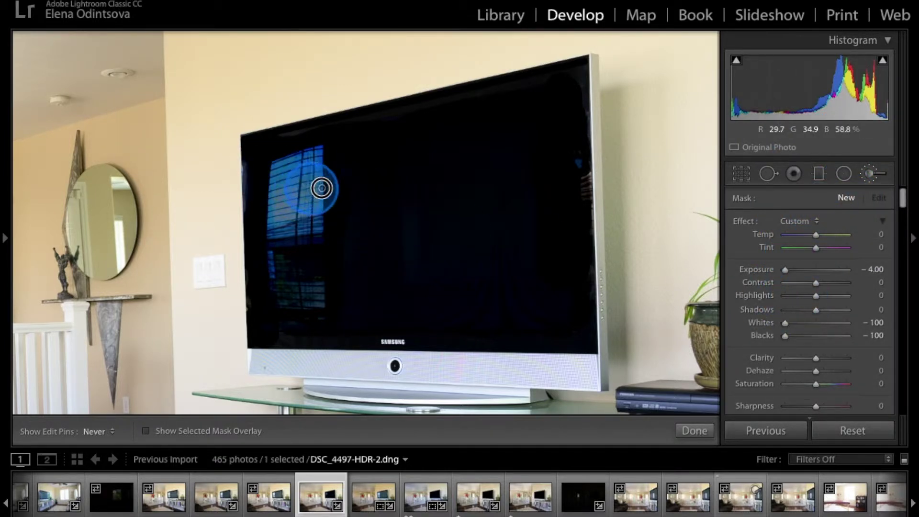
- Paint a new darkening brush mask at Exposure −4.00 over the window reflection and the remaining screen, then close the brush
left_click(297, 186)
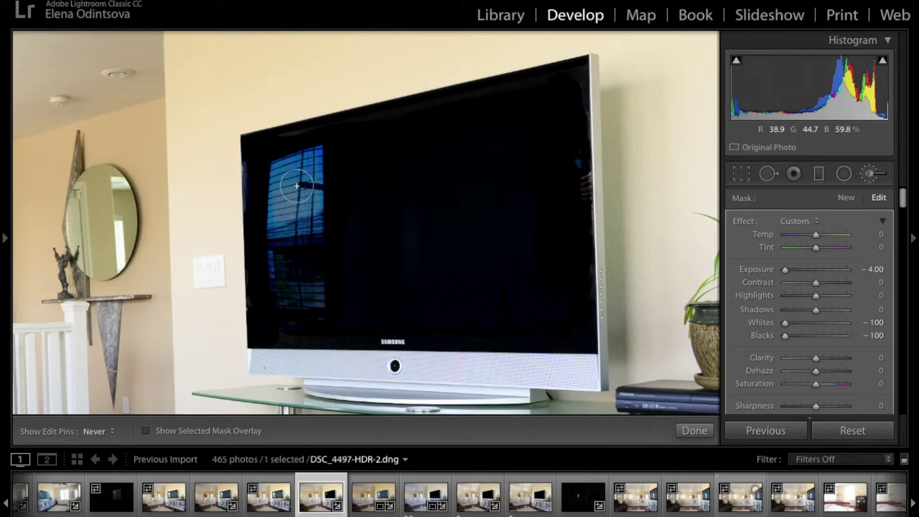
mouse_move(297, 186)
left_mouse_down()
mouse_move(328, 156)
mouse_move(283, 165)
mouse_move(272, 193)
mouse_move(288, 307)
mouse_move(329, 301)
mouse_move(307, 213)
mouse_move(327, 190)
mouse_move(313, 226)
mouse_move(497, 187)
mouse_move(528, 197)
mouse_move(557, 151)
mouse_move(565, 196)
mouse_move(570, 176)
mouse_move(564, 270)
mouse_move(517, 278)
mouse_move(368, 198)
mouse_move(269, 175)
left_mouse_up()
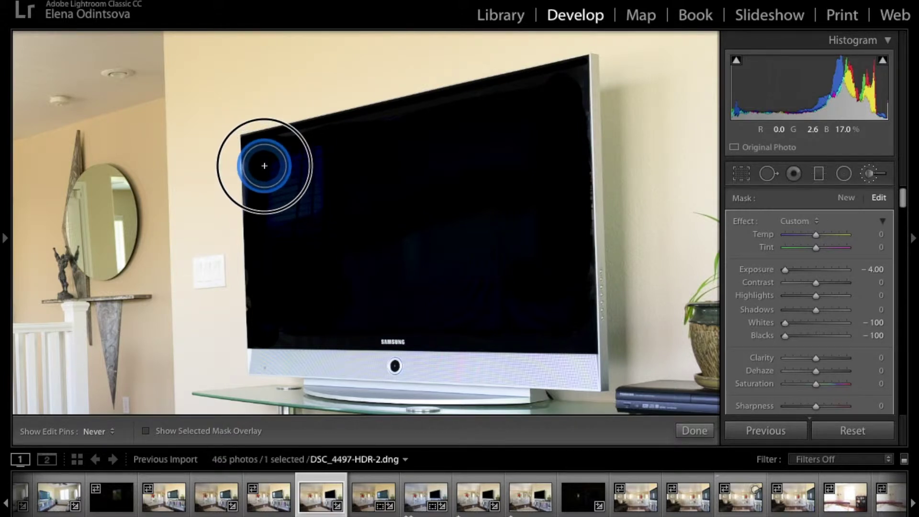
mouse_move(264, 172)
left_mouse_down()
mouse_move(298, 196)
mouse_move(307, 216)
mouse_move(511, 194)
mouse_move(456, 184)
mouse_move(579, 133)
mouse_move(297, 138)
mouse_move(289, 147)
mouse_move(439, 162)
mouse_move(345, 171)
mouse_move(322, 166)
mouse_move(503, 175)
mouse_move(493, 185)
mouse_move(515, 196)
left_mouse_up()
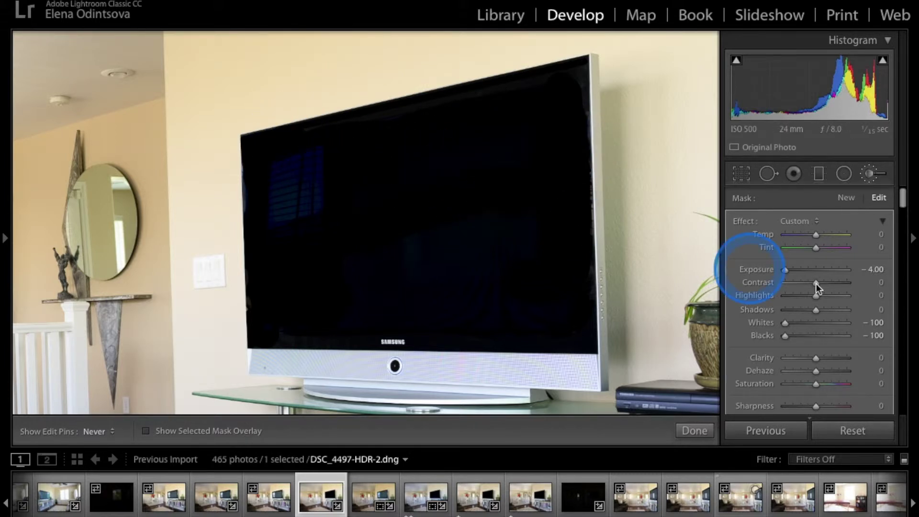
left_click(869, 177)
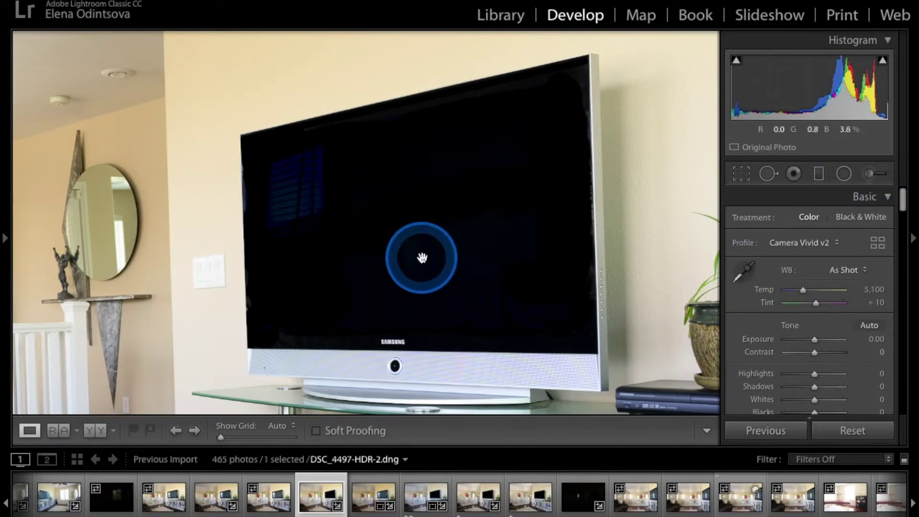
- Start a new Adjustment Brush mask for the whole room with the Exposure effect at 1.23
left_click(421, 257)
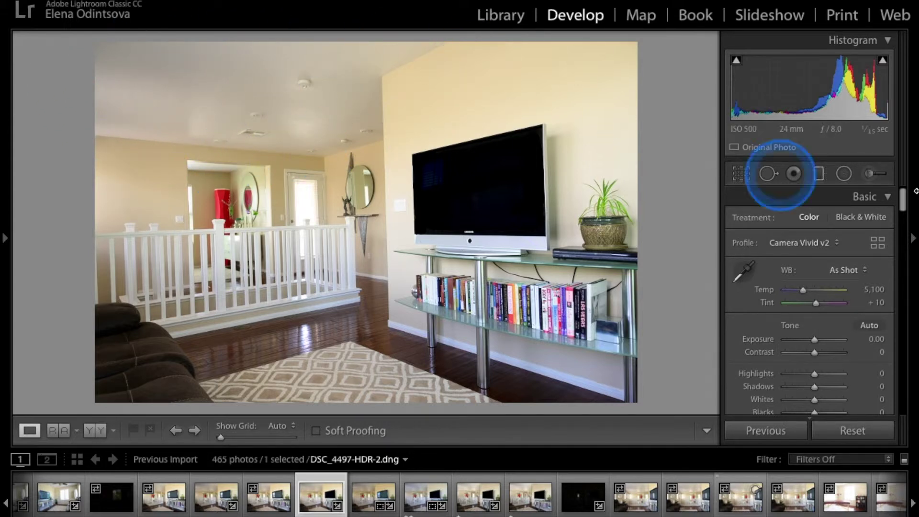
left_click(870, 175)
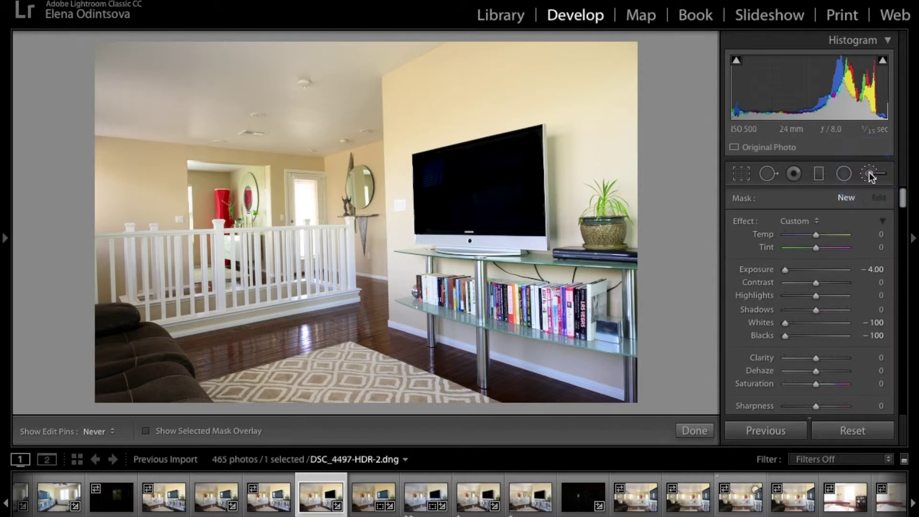
left_click(799, 221)
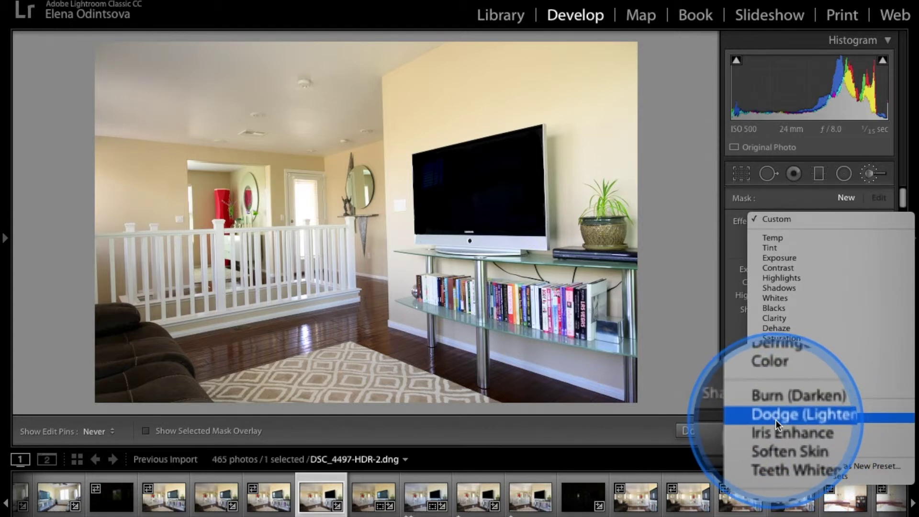
left_click(803, 418)
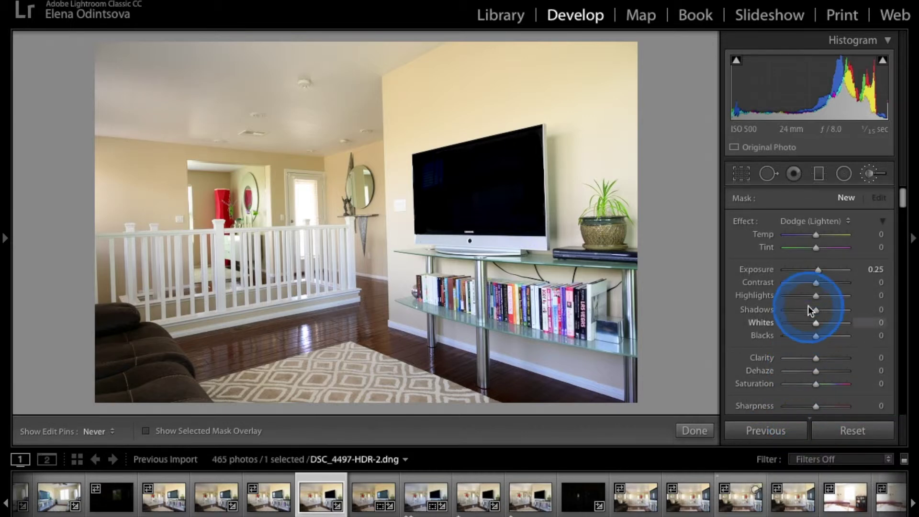
left_click(816, 222)
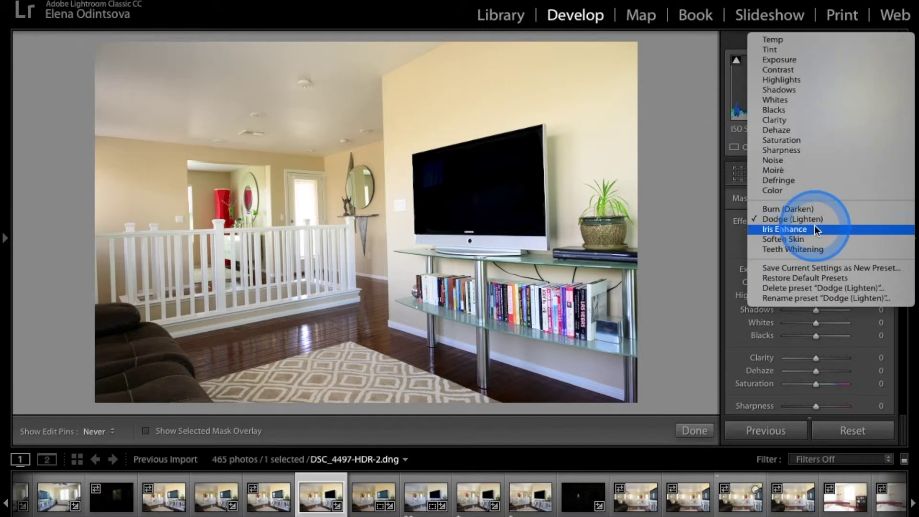
left_click(785, 62)
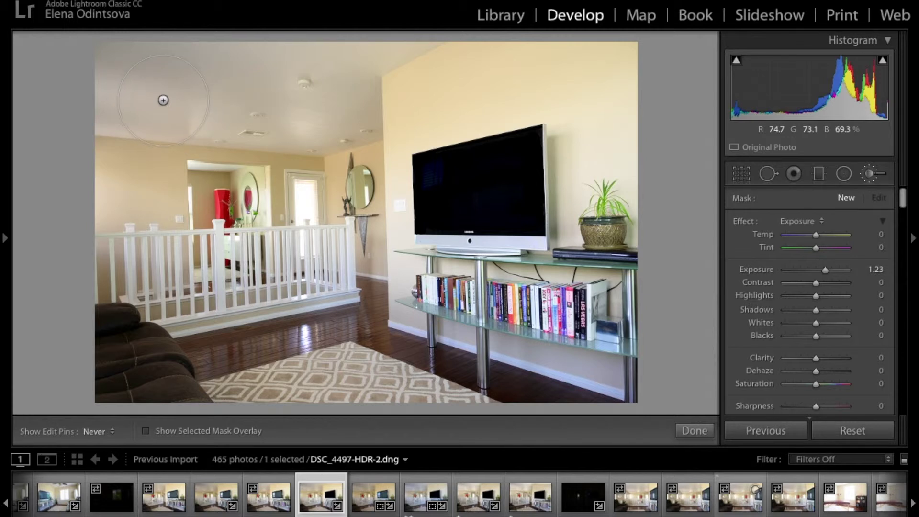
- Paint the brightening mask across the ceiling and upper walls, and erase the excess from the wall above the TV
mouse_move(93, 72)
left_mouse_down()
mouse_move(259, 61)
mouse_move(68, 83)
mouse_move(319, 103)
mouse_move(83, 87)
mouse_move(331, 115)
mouse_move(352, 80)
mouse_move(415, 38)
mouse_move(439, 38)
mouse_move(197, 50)
mouse_move(208, 71)
mouse_move(277, 80)
mouse_move(356, 110)
mouse_move(480, 50)
mouse_move(0, 70)
mouse_move(66, 86)
mouse_move(170, 71)
mouse_move(271, 82)
mouse_move(425, 17)
left_mouse_up()
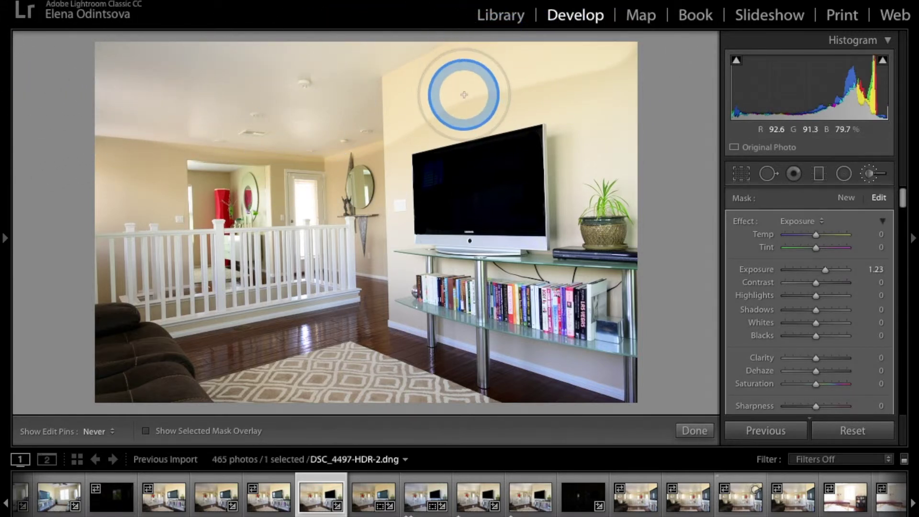
key("alt")
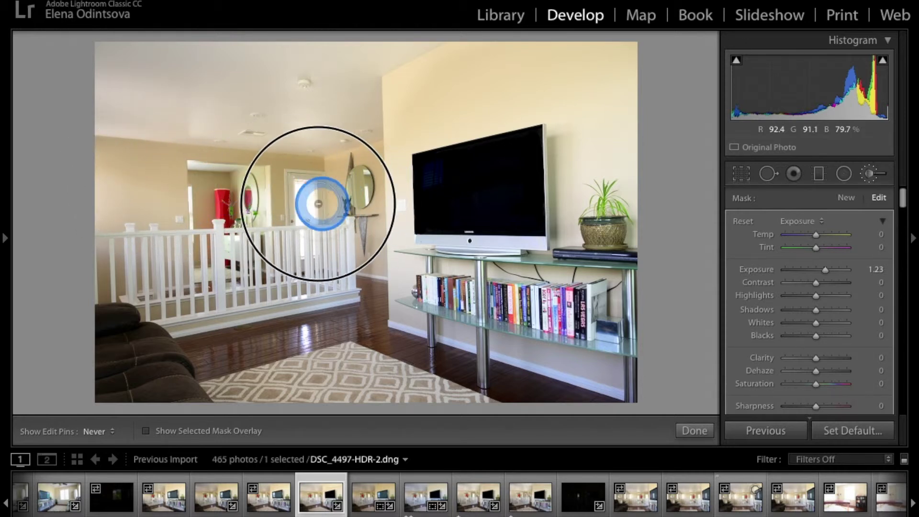
left_click_drag(476, 81, 494, 71)
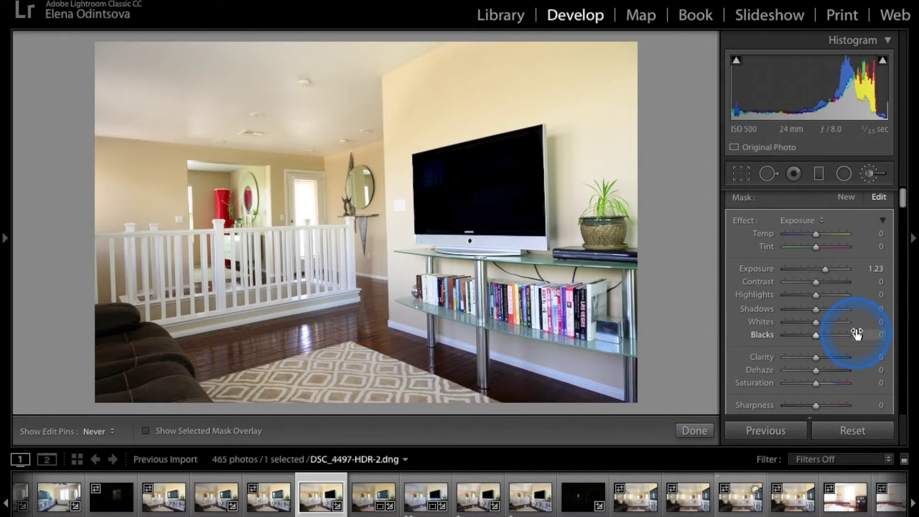
- Resize the brush, brighten the lower wall along the baseboard beneath the TV stand, and erase the spill from the wooden floor
scroll(818, 348, "down", 1)
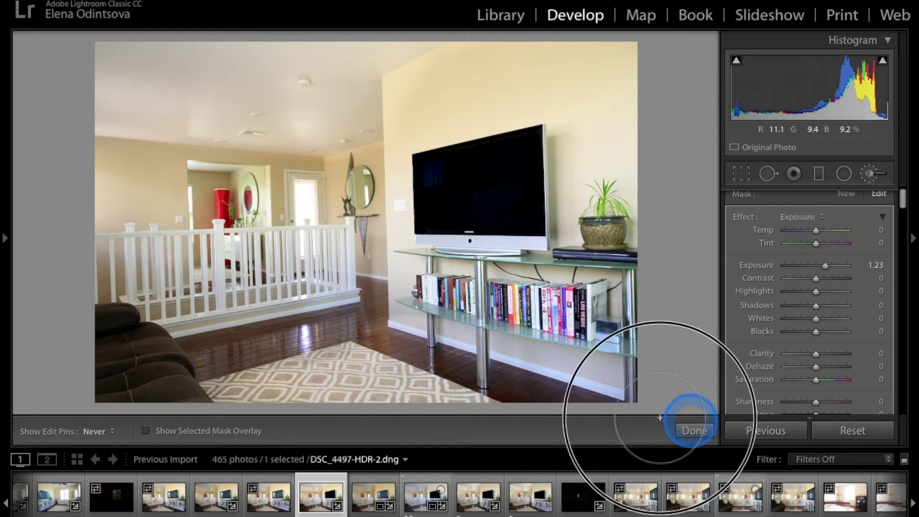
scroll(464, 410, "down", 5)
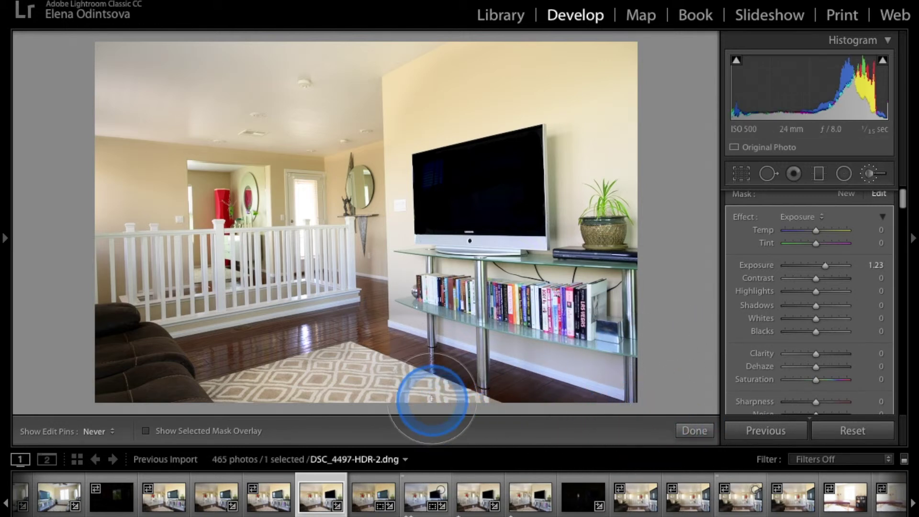
scroll(369, 333, "up", 5)
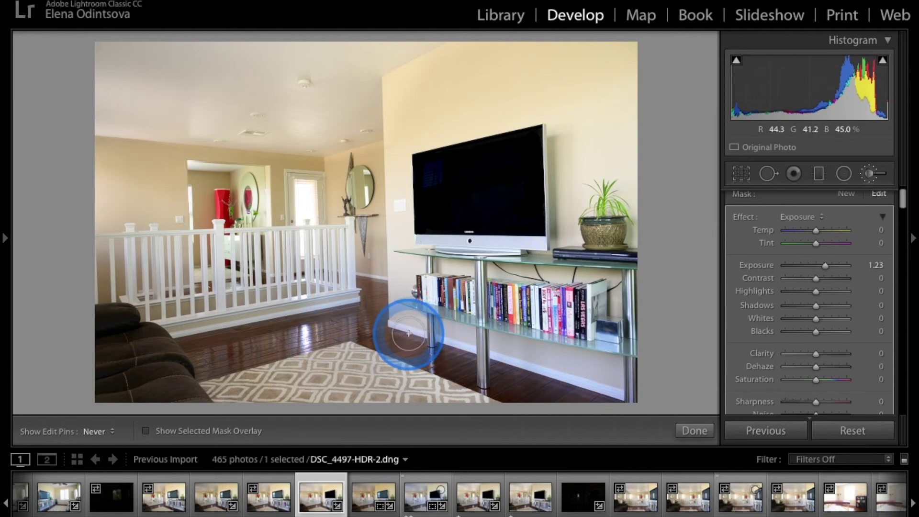
mouse_move(409, 322)
left_mouse_down()
mouse_move(494, 360)
mouse_move(440, 337)
mouse_move(698, 365)
mouse_move(590, 396)
mouse_move(642, 420)
mouse_move(529, 411)
mouse_move(585, 405)
left_mouse_up()
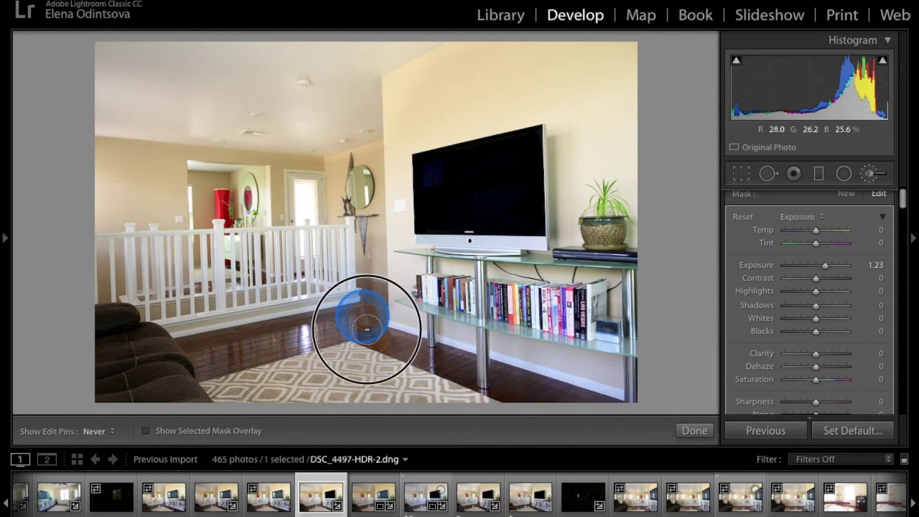
mouse_move(364, 331)
left_mouse_down()
mouse_move(361, 354)
mouse_move(420, 380)
mouse_move(395, 406)
mouse_move(432, 441)
mouse_move(381, 434)
mouse_move(504, 431)
mouse_move(499, 462)
left_mouse_up()
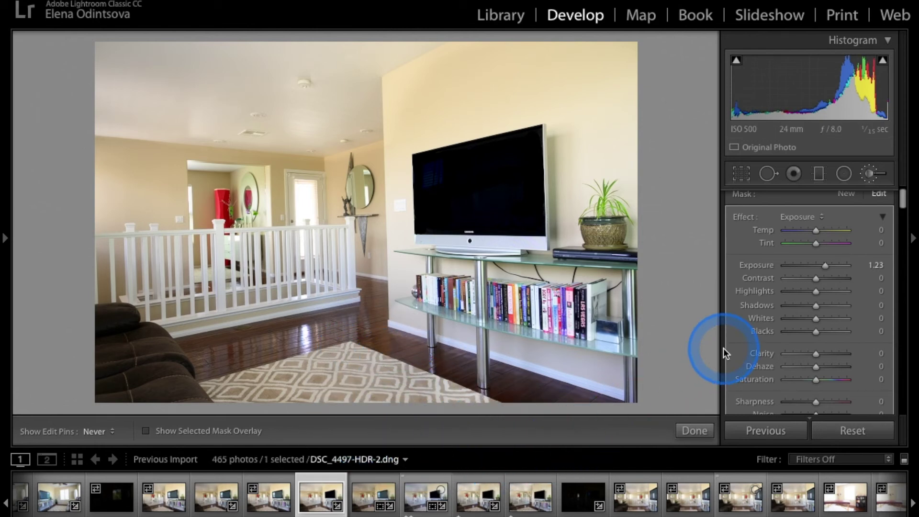